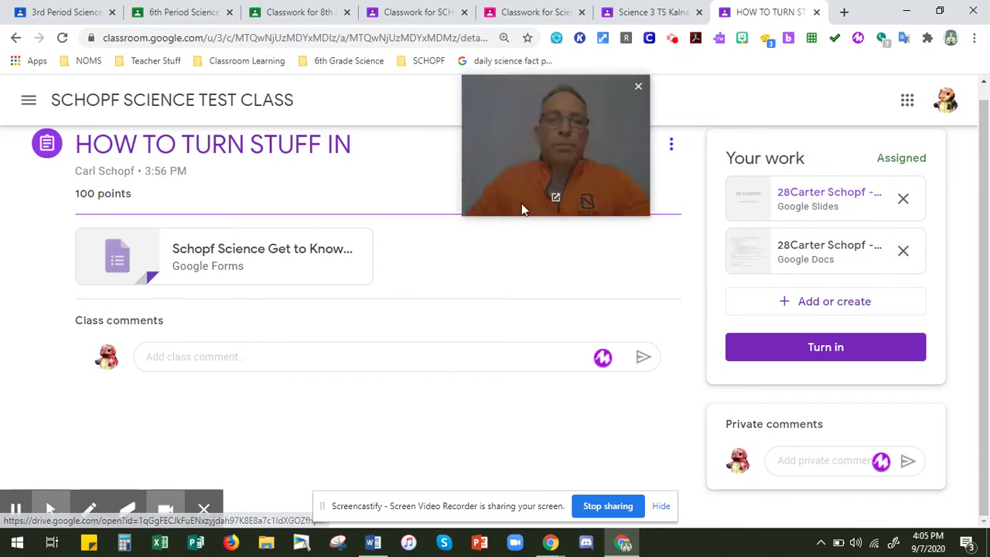
# Open the Element Research Project document attached to HOW TO TURN STUFF IN from the class's classwork and look through it
pyautogui.click(65, 108)
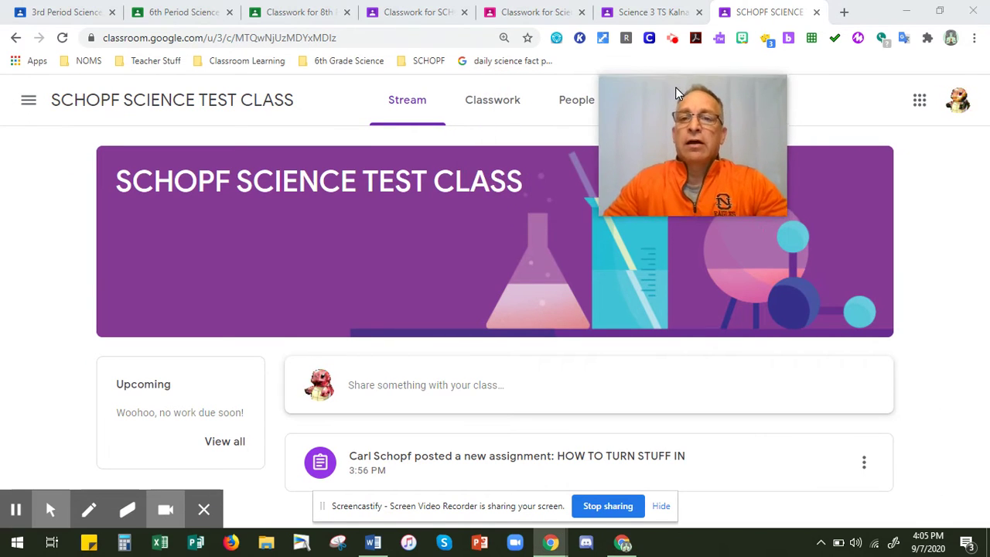
pyautogui.click(490, 104)
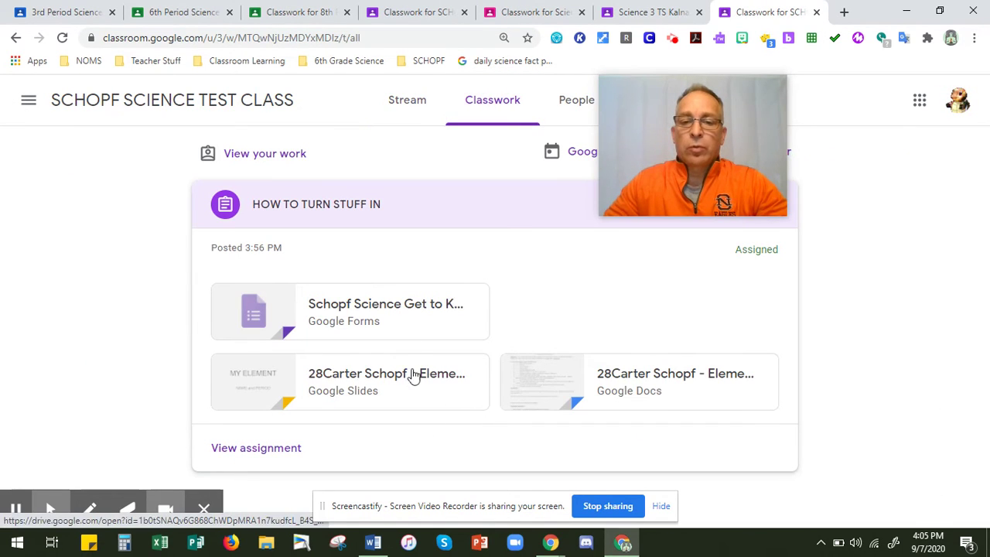
pyautogui.click(558, 394)
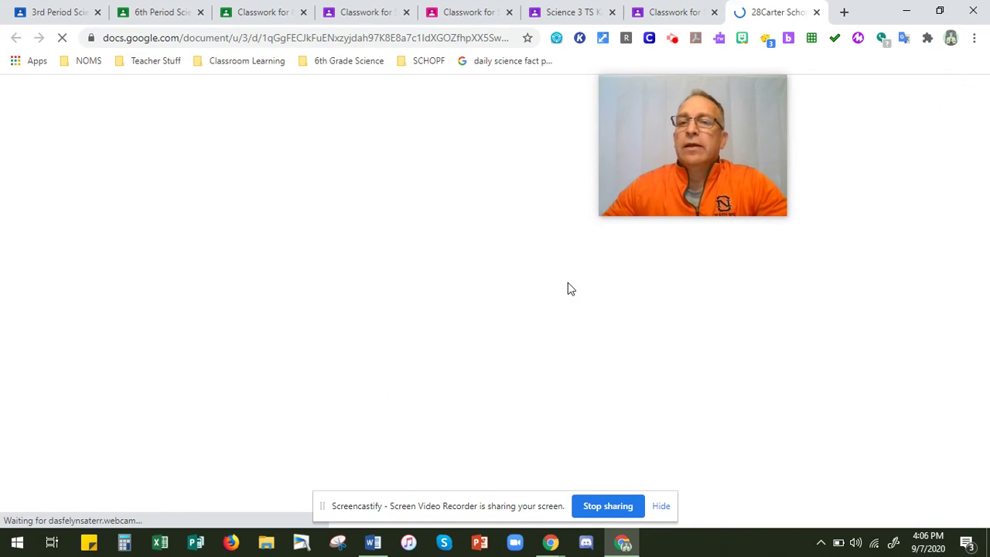
pyautogui.moveTo(669, 86); pyautogui.dragTo(859, 217)
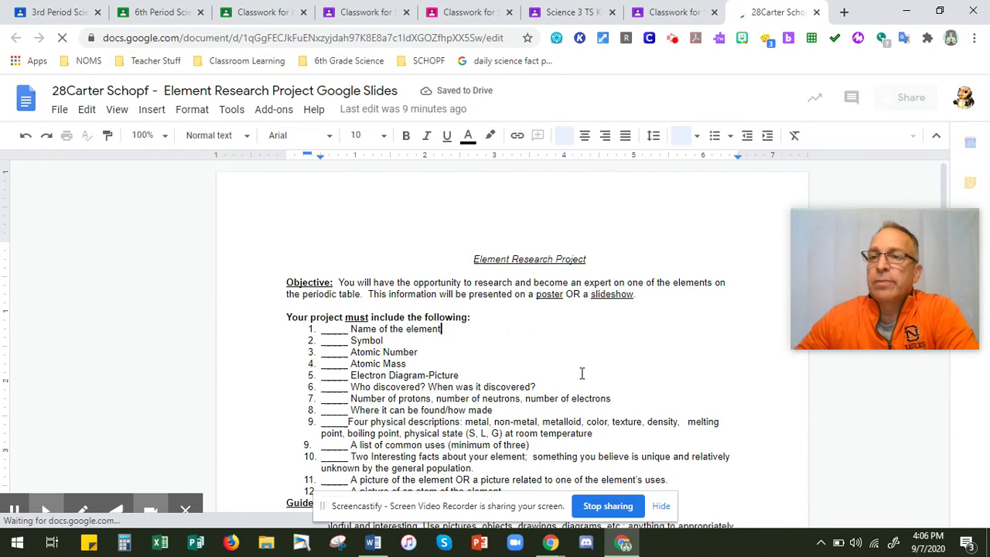
pyautogui.scroll(-5, 578, 371)
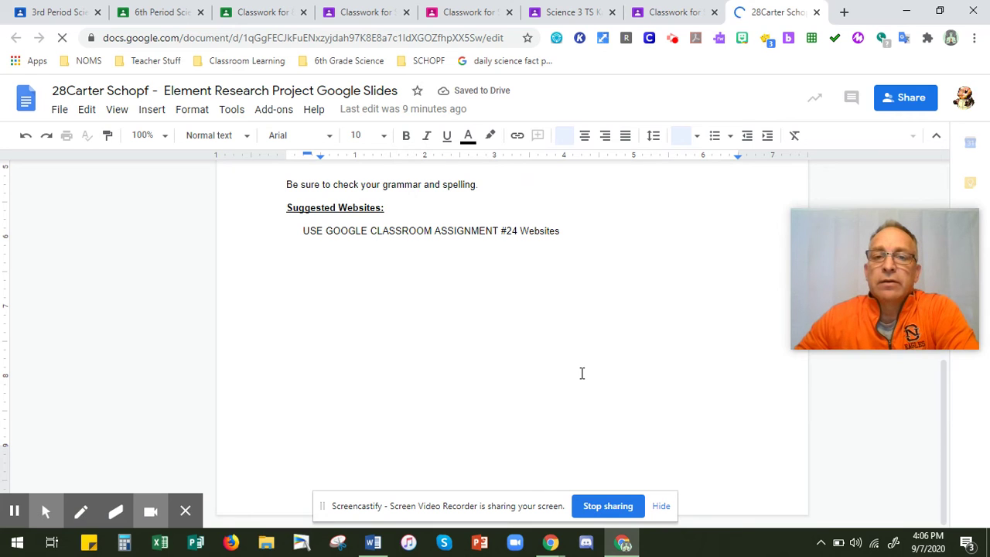
pyautogui.scroll(5, 581, 373)
pyautogui.scroll(1, 588, 367)
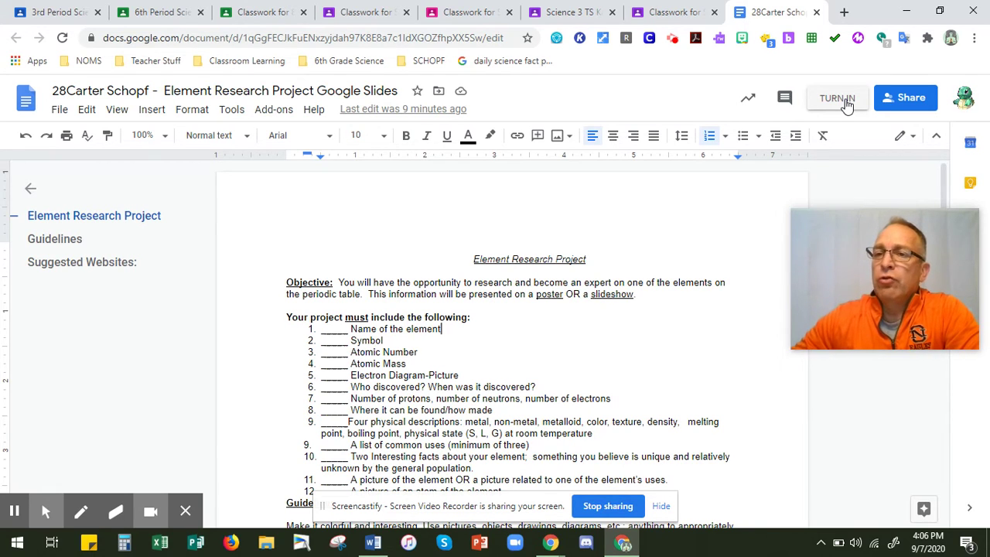
# Try to turn in the research project directly from the open document
pyautogui.click(837, 99)
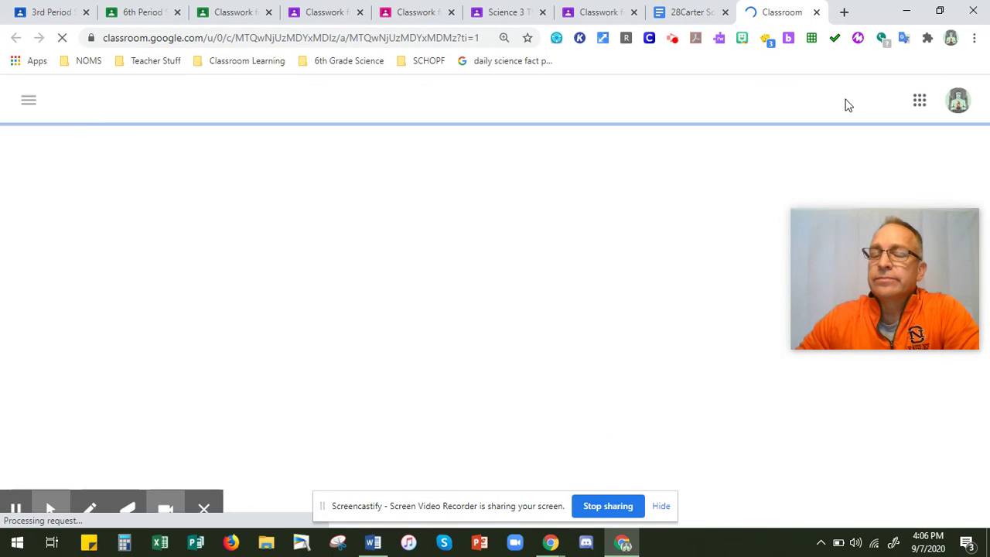
pyautogui.moveTo(866, 225); pyautogui.dragTo(539, 111)
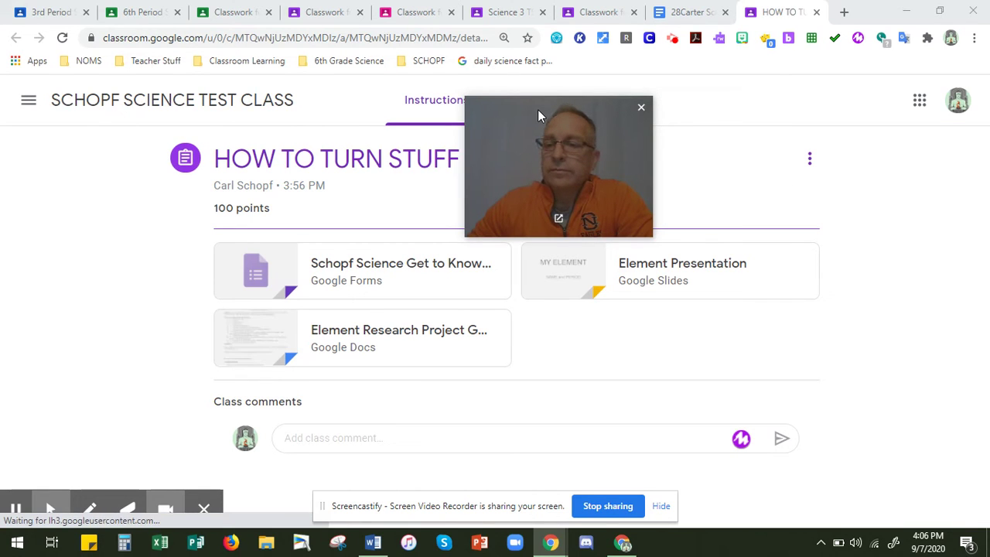
pyautogui.moveTo(559, 105); pyautogui.dragTo(658, 89)
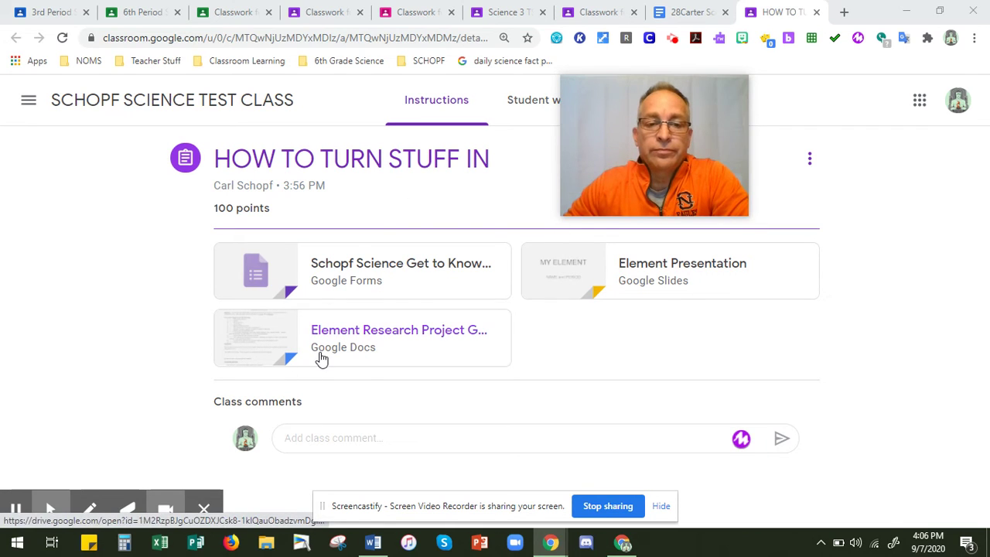
pyautogui.moveTo(689, 85); pyautogui.dragTo(916, 305)
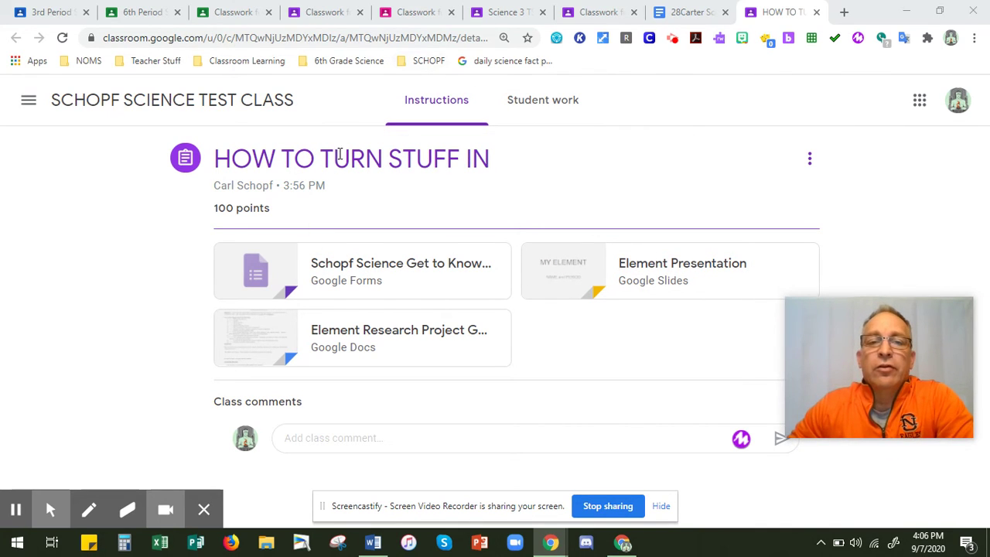
# Go to the class's classwork and examine the student work submitted for HOW TO TURN STUFF IN
pyautogui.click(192, 100)
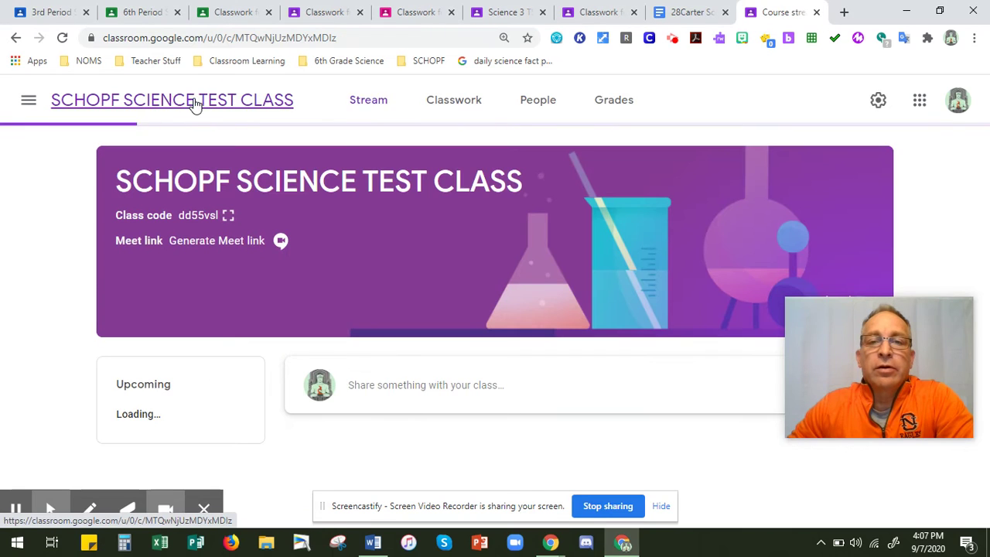
pyautogui.click(446, 104)
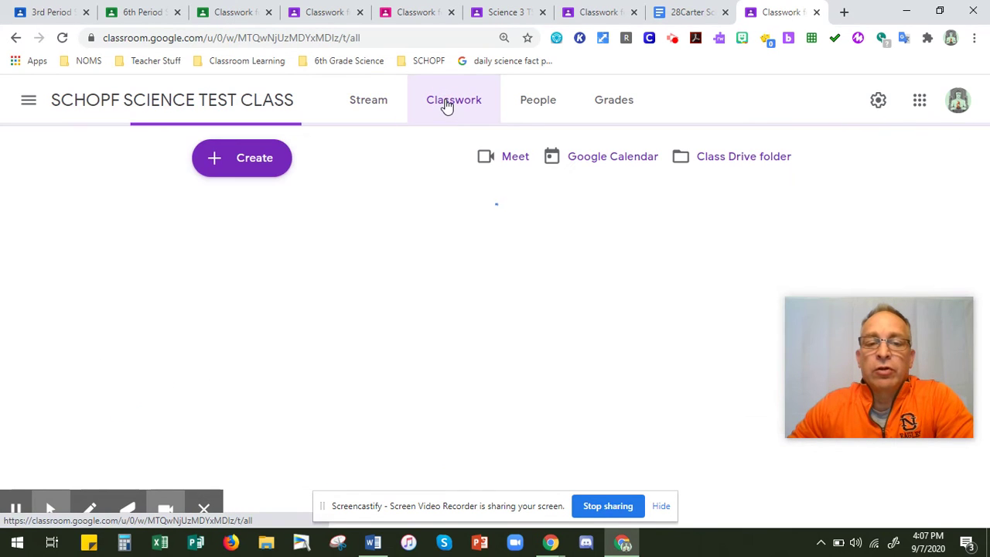
pyautogui.click(362, 219)
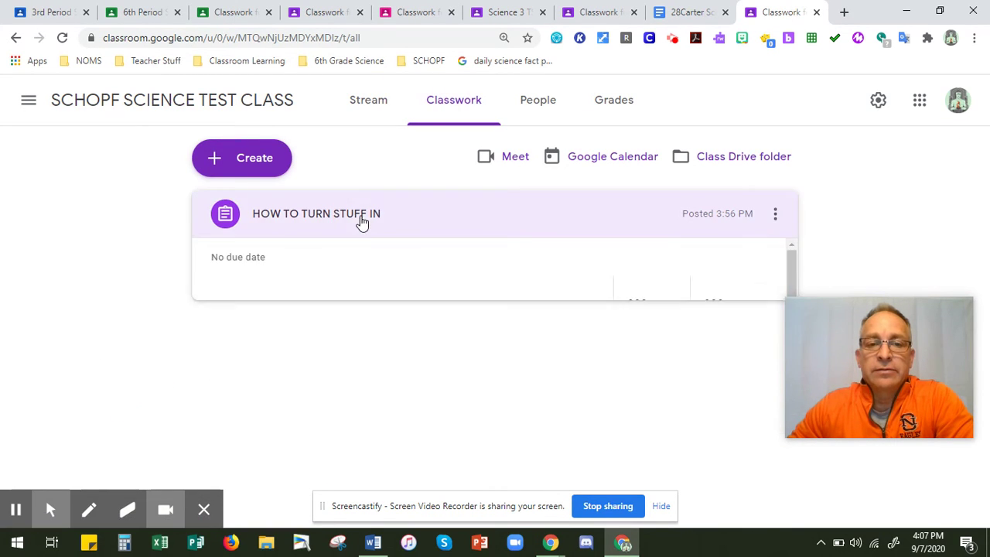
pyautogui.click(279, 471)
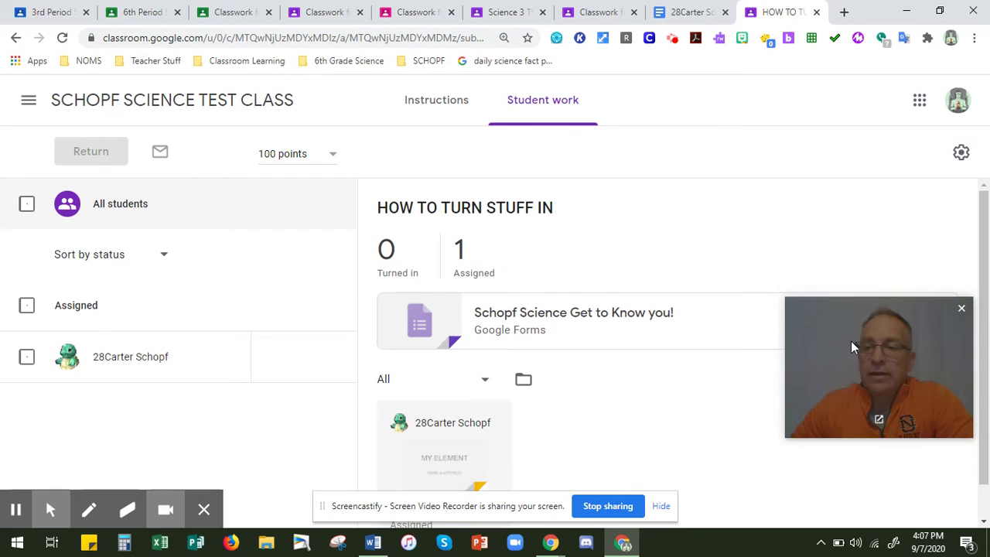
pyautogui.scroll(-1, 855, 256)
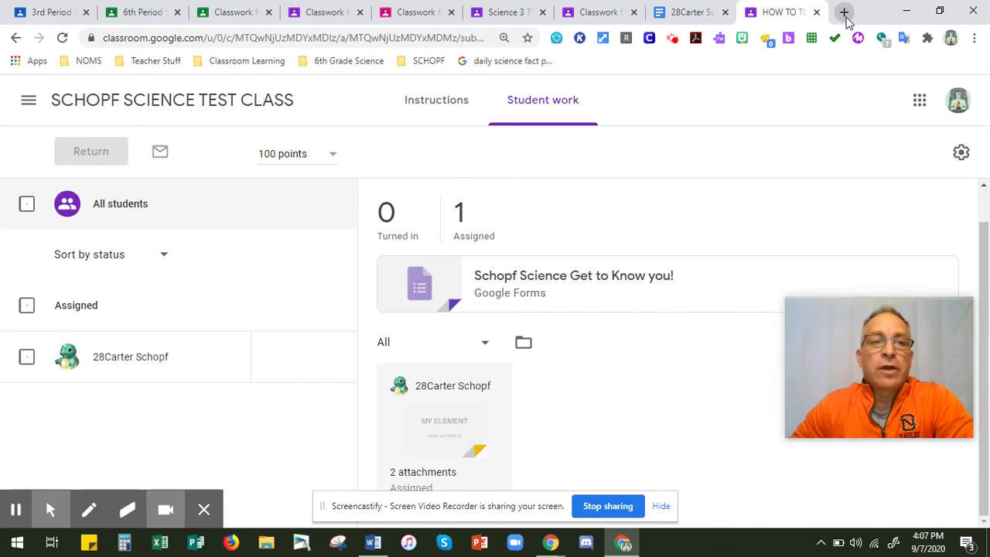
# Close the teacher assignment view and the research document, and reload the student's classwork page
pyautogui.click(816, 12)
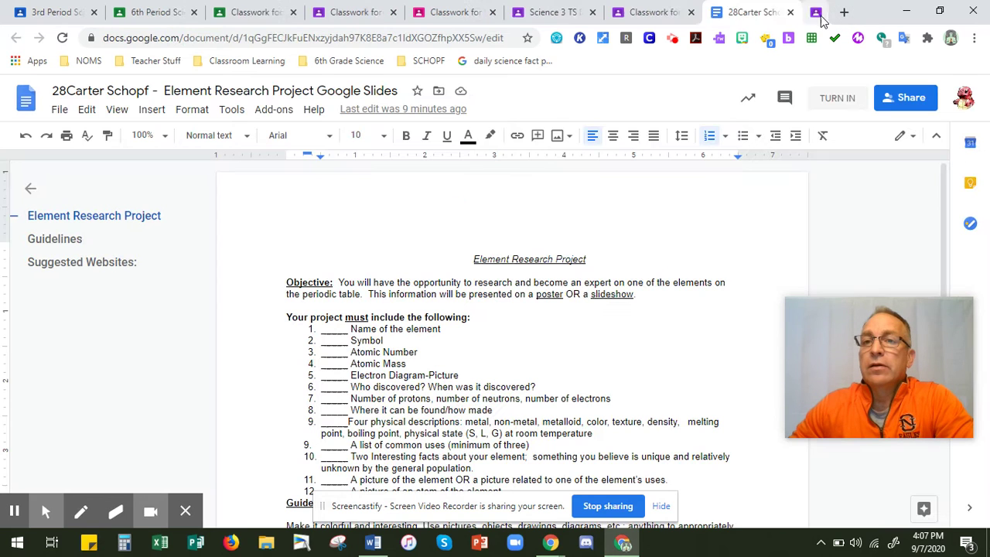
pyautogui.click(667, 12)
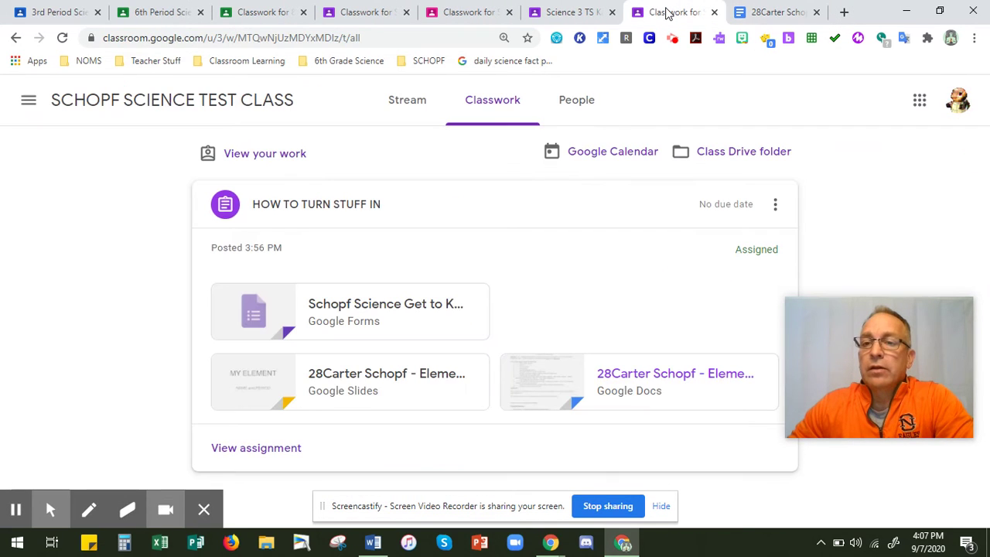
pyautogui.click(62, 38)
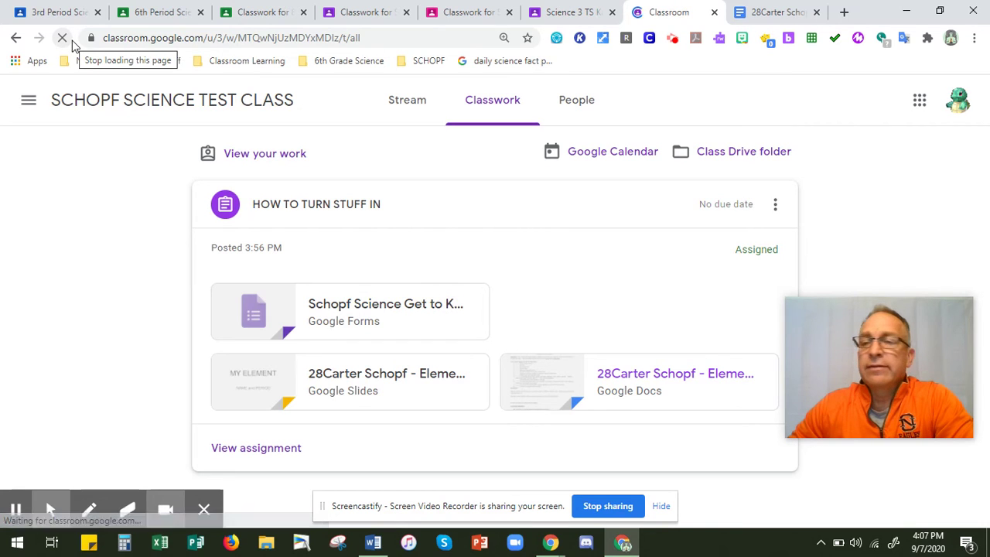
pyautogui.click(816, 12)
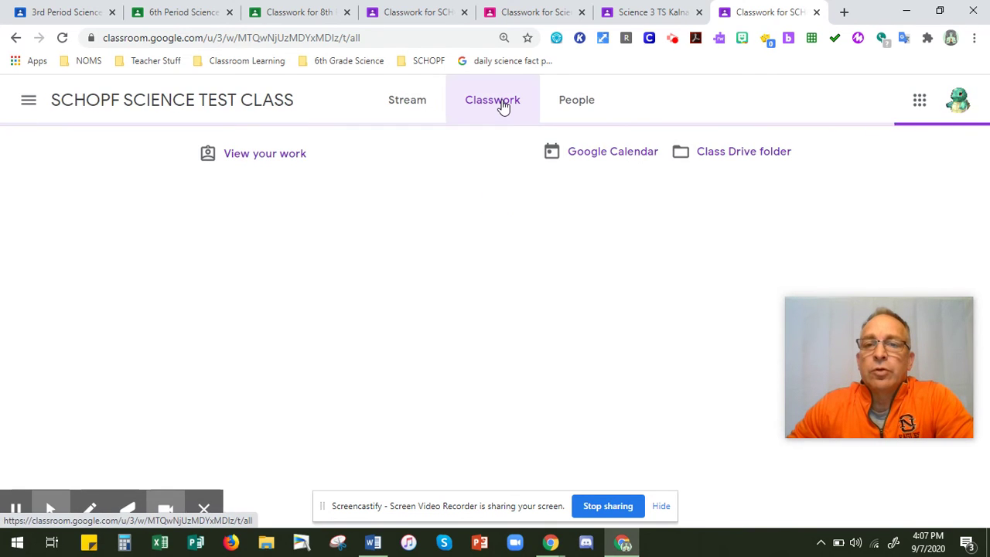
# Open the full HOW TO TURN STUFF IN assignment page from the student's classwork
pyautogui.click(377, 207)
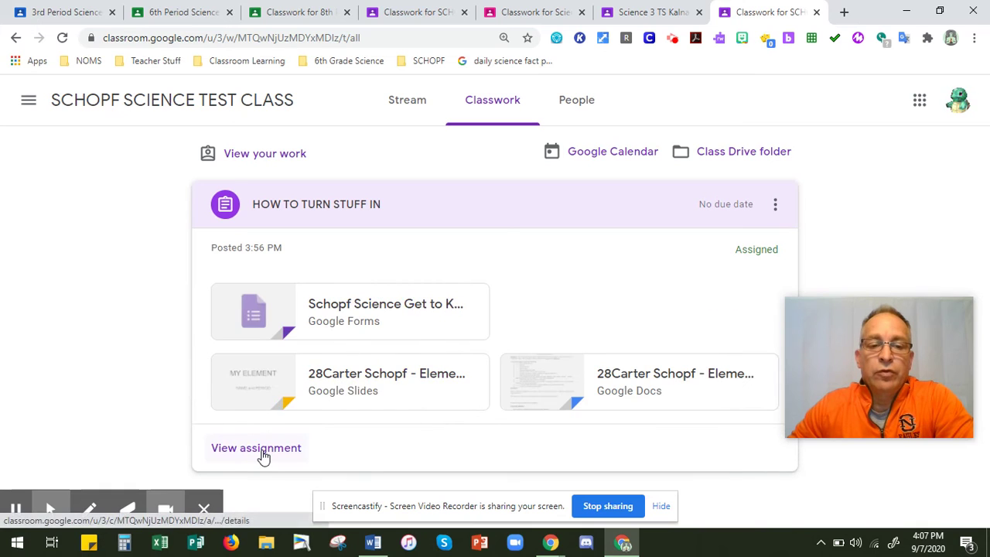
pyautogui.click(261, 456)
pyautogui.moveTo(937, 307); pyautogui.dragTo(950, 381)
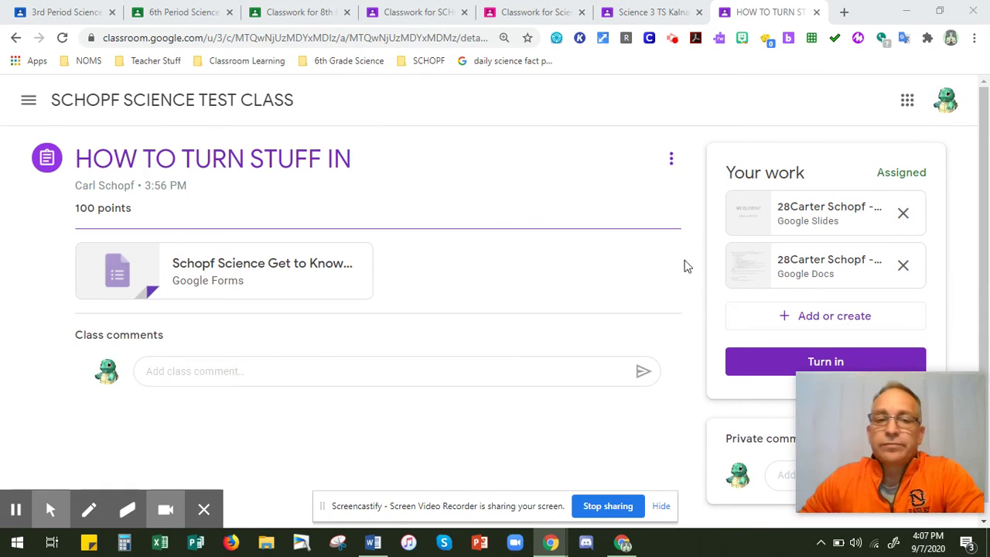
# Open the attached Get to Know you! form, look through its questions down to the end, and return to the assignment
pyautogui.click(255, 273)
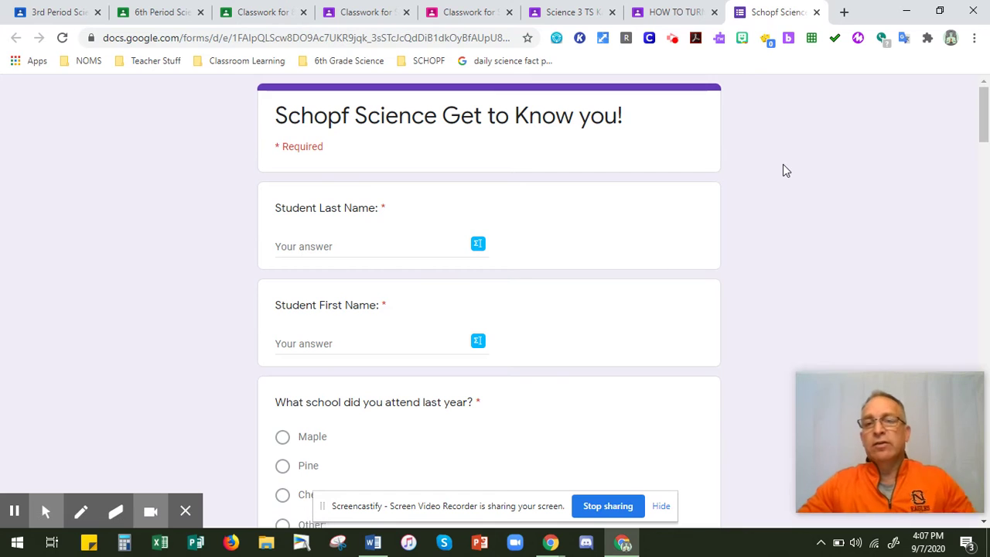
pyautogui.scroll(-15, 725, 169)
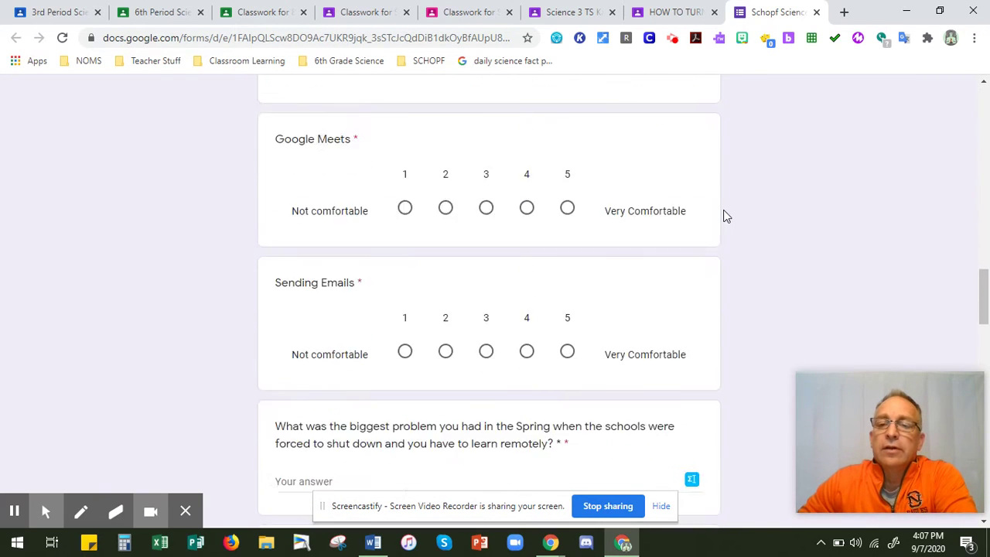
pyautogui.scroll(-15, 508, 185)
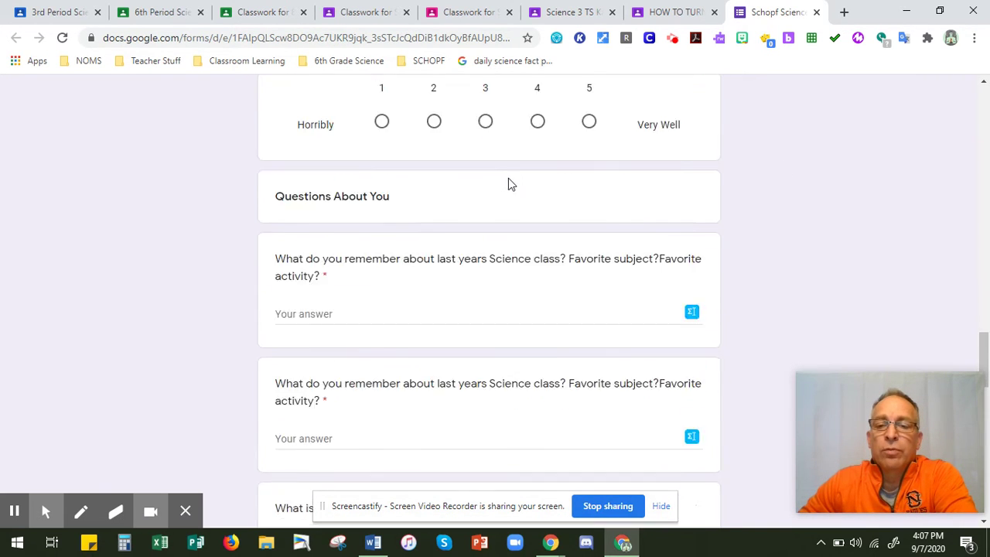
pyautogui.scroll(-5, 518, 195)
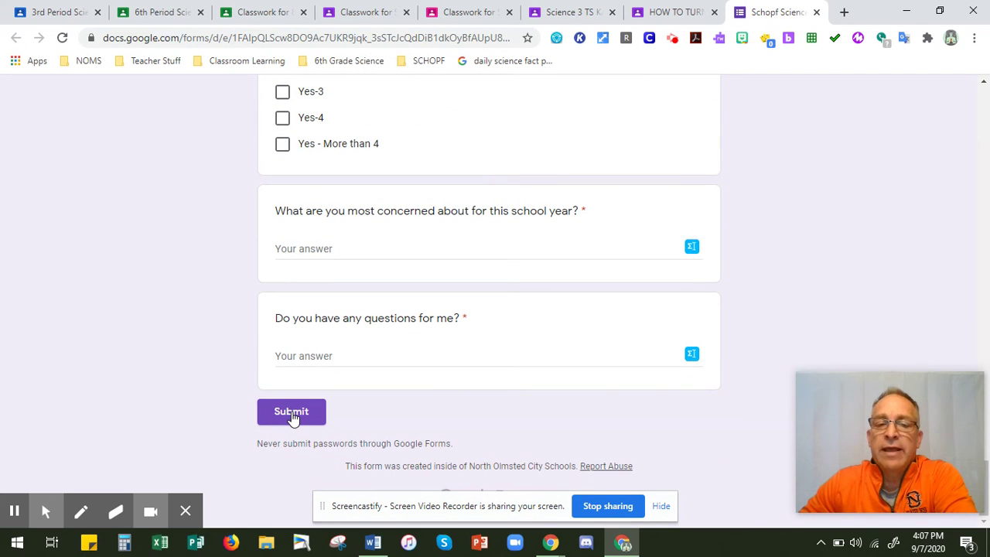
pyautogui.click(818, 13)
pyautogui.scroll(-1, 954, 279)
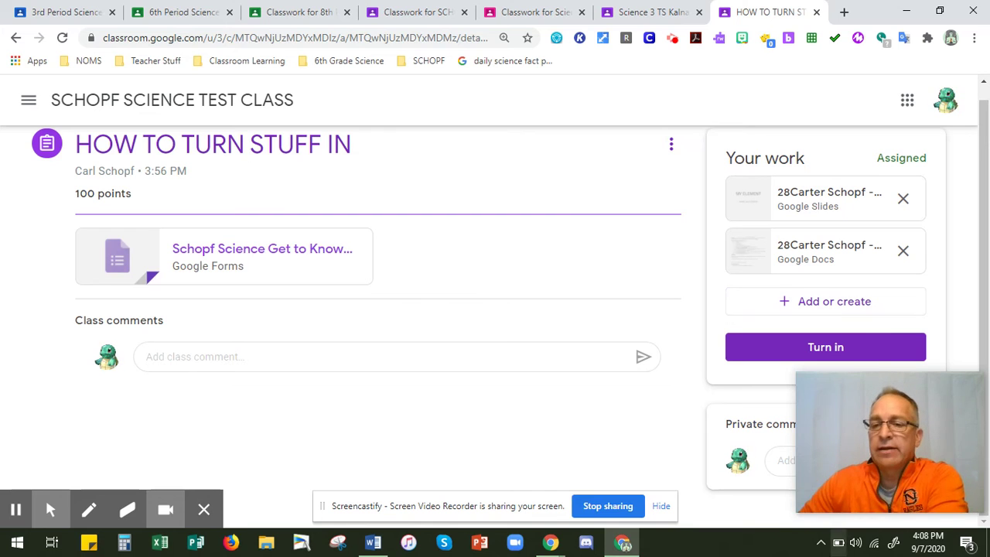
# Turn in the Element Presentation and Element Research Project attachments for the HOW TO TURN STUFF IN assignment
pyautogui.click(936, 394)
pyautogui.moveTo(936, 394); pyautogui.dragTo(577, 354)
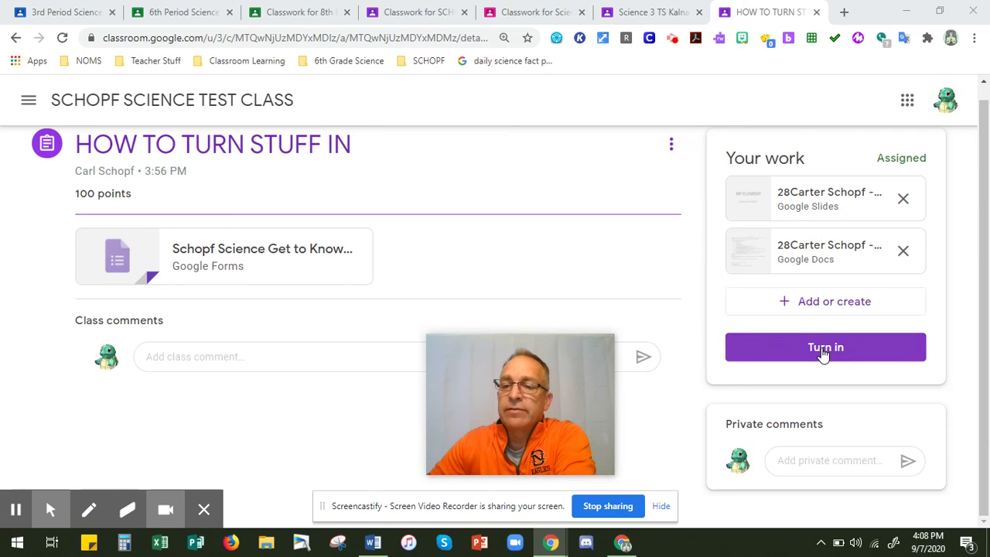
pyautogui.click(823, 349)
pyautogui.moveTo(550, 352); pyautogui.dragTo(819, 318)
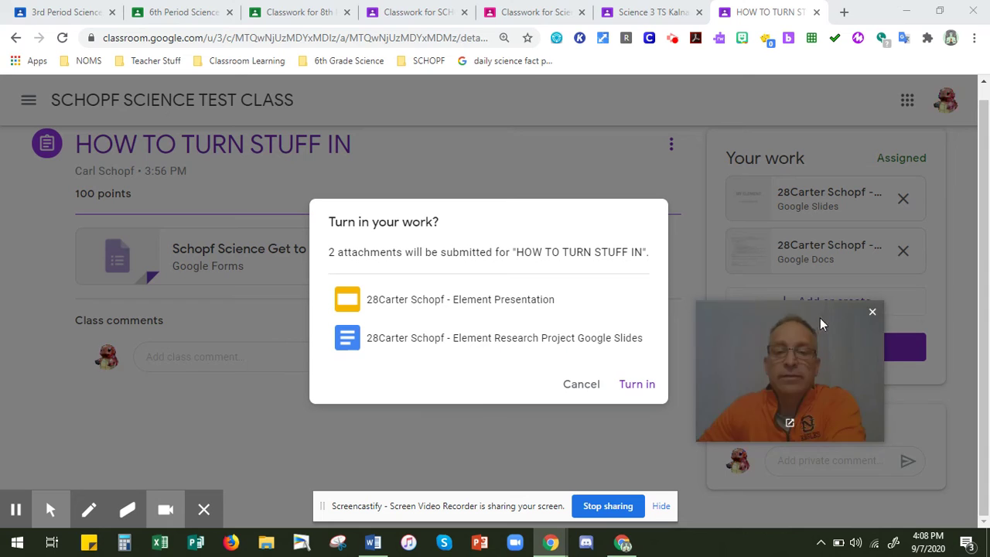
pyautogui.click(453, 313)
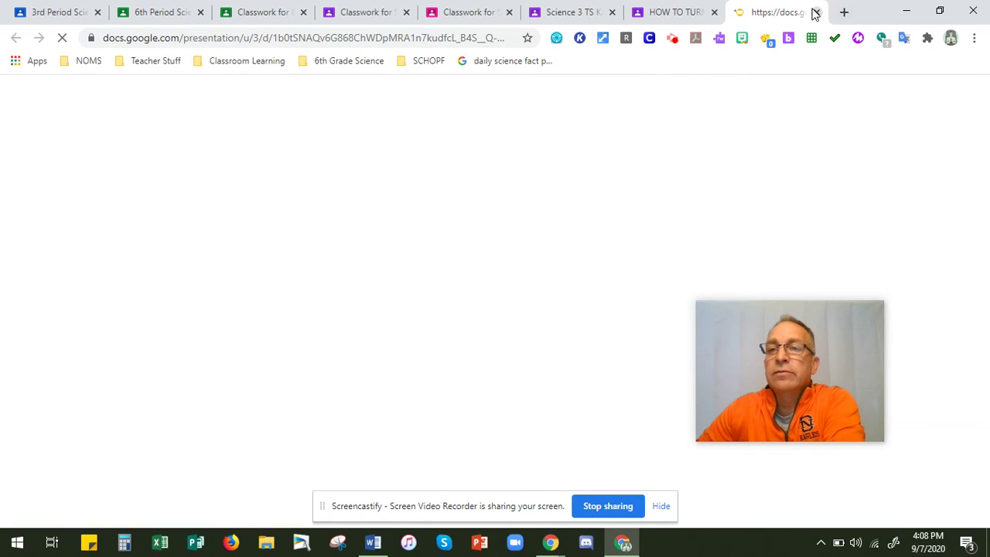
pyautogui.click(815, 13)
pyautogui.click(634, 391)
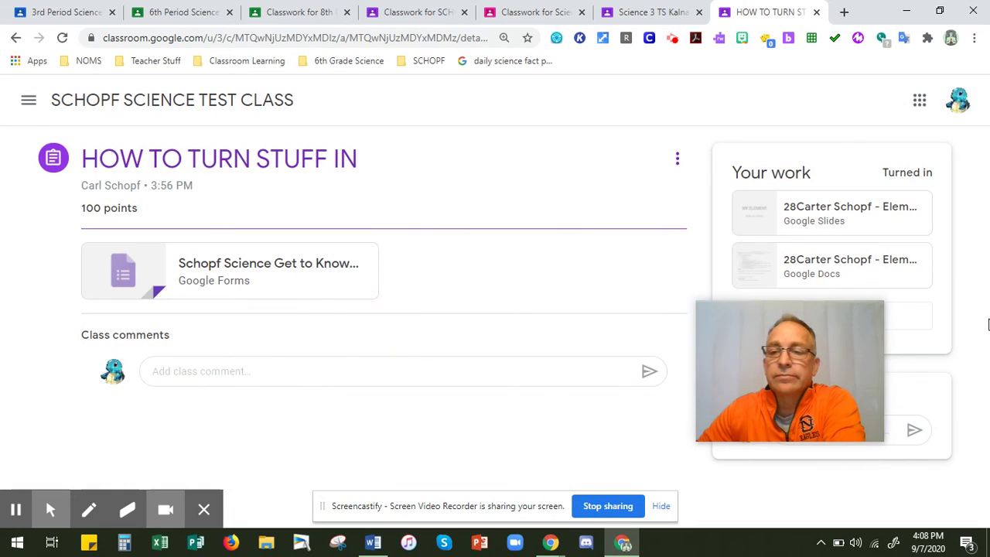
# Open the submitted Google Slides attachment to view it, and close it again
pyautogui.moveTo(862, 315); pyautogui.dragTo(658, 201)
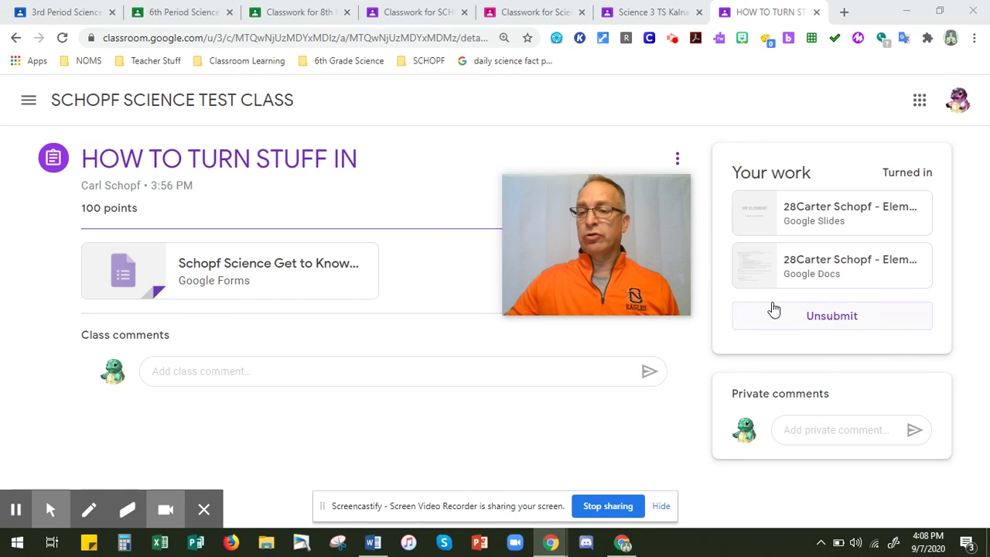
pyautogui.click(822, 220)
pyautogui.click(816, 12)
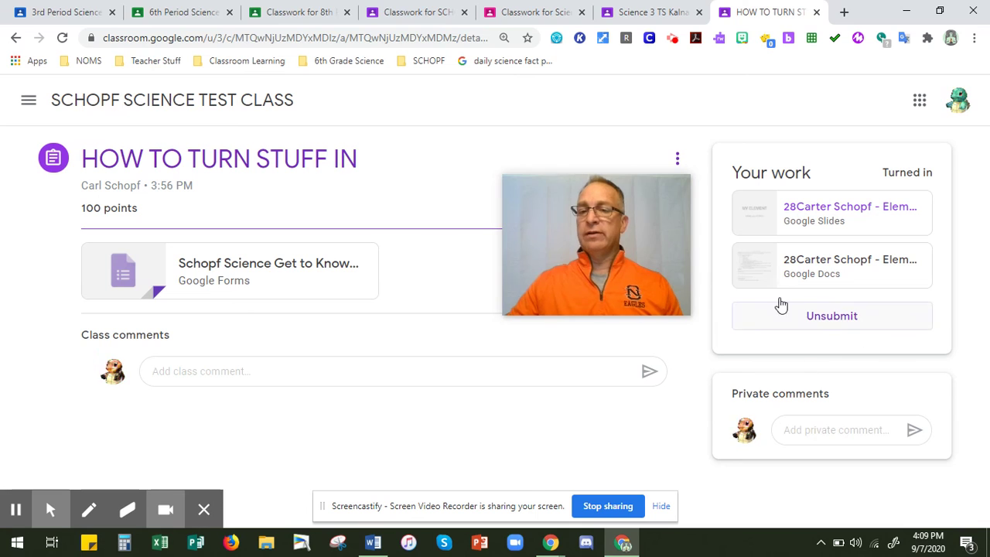
# Return to the class's classwork list and reopen the full HOW TO TURN STUFF IN assignment
pyautogui.click(157, 99)
pyautogui.click(462, 101)
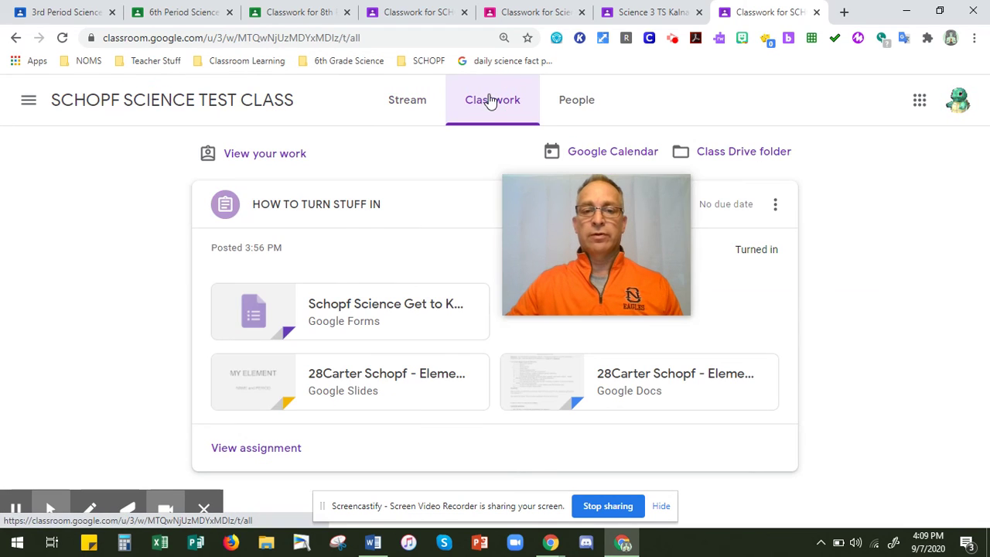
pyautogui.click(256, 451)
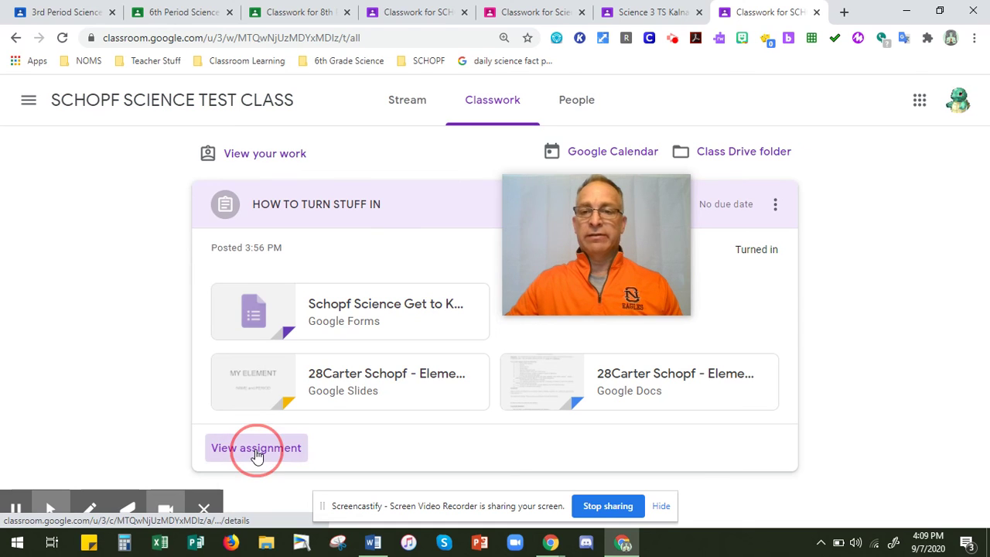